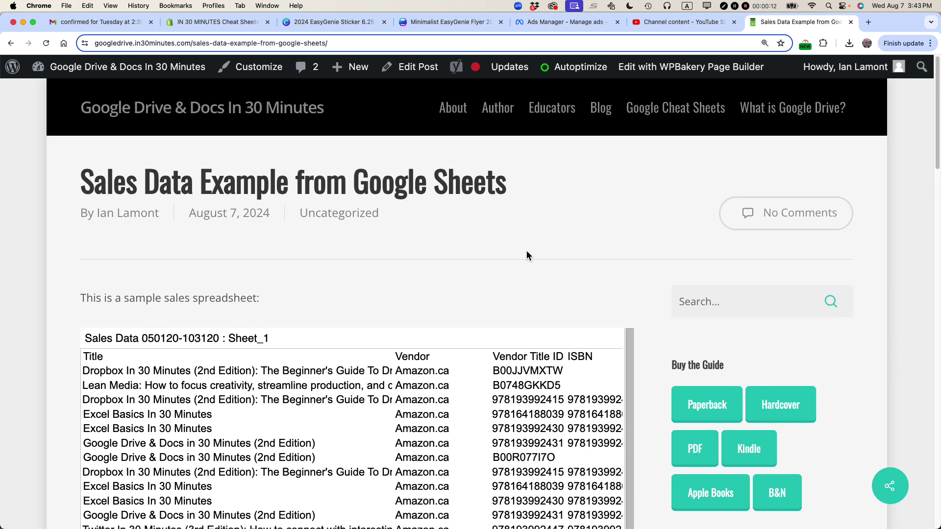
Step: Open the site's WordPress dashboard in a new tab from the sample sales data post
scroll(441, 274, "down", 4)
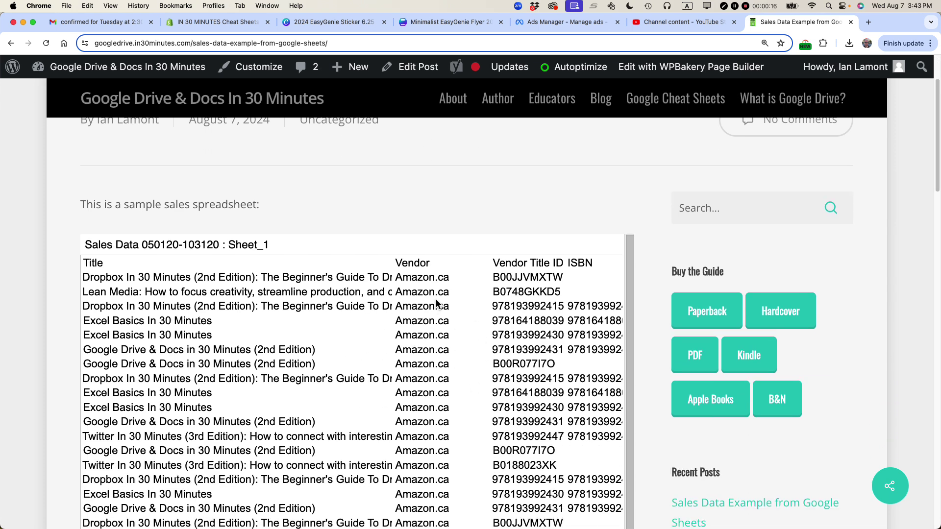
scroll(437, 304, "up", 4)
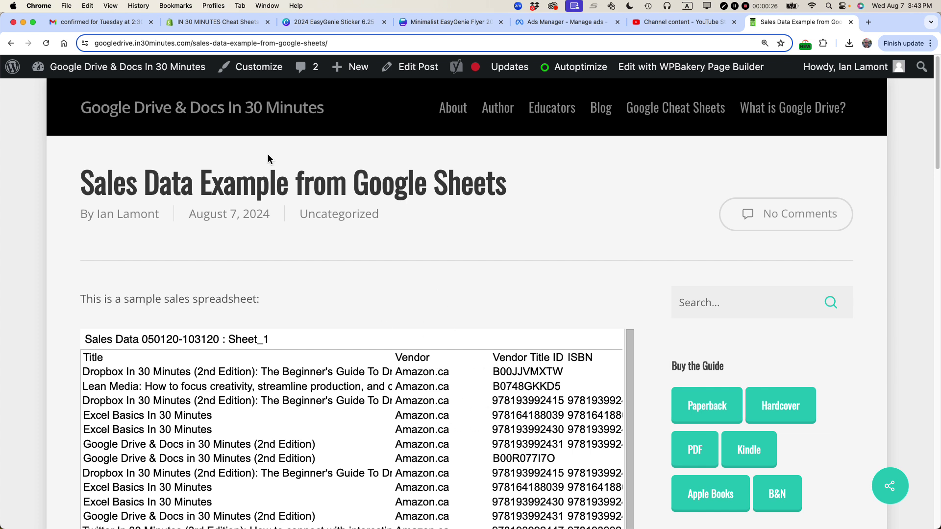
mouse_move(78, 67)
right_click(61, 94)
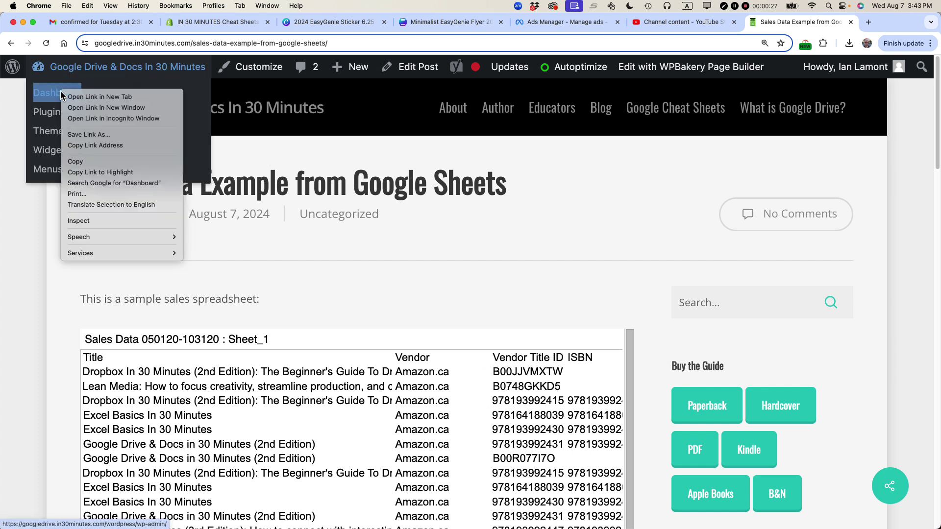
left_click(90, 96)
left_click(826, 25)
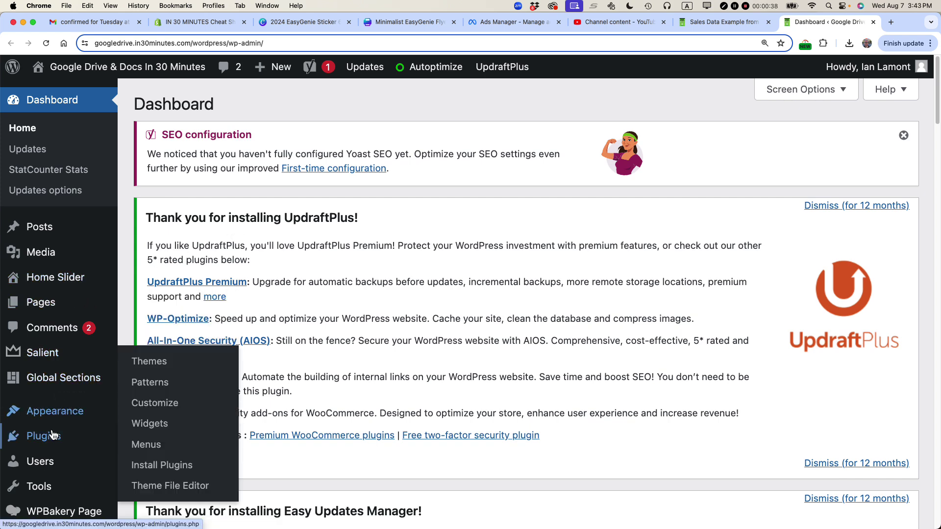
Step: Open the installed plugins list and locate the Classic Editor plugin
mouse_move(51, 436)
left_click(158, 428)
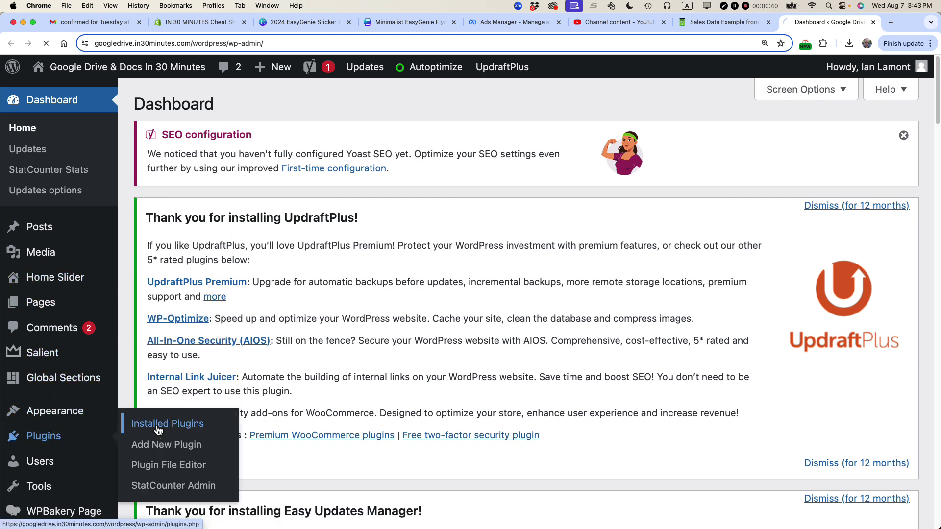
scroll(273, 323, "down", 2)
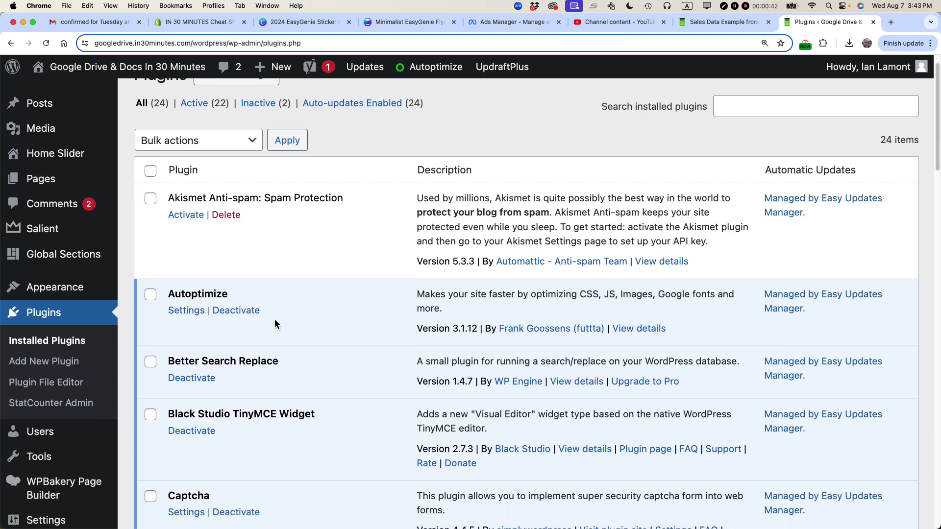
scroll(275, 319, "down", 6)
left_click_drag(243, 338, 170, 337)
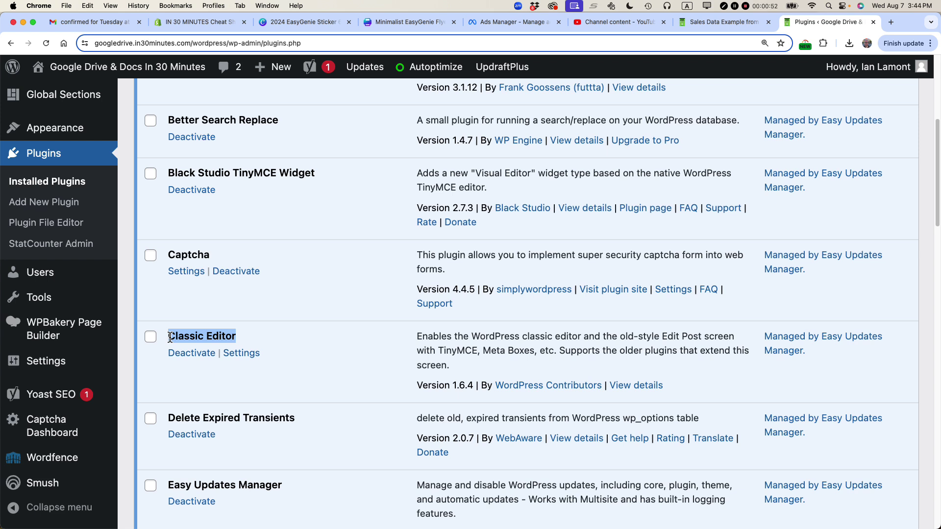
scroll(296, 280, "up", 3)
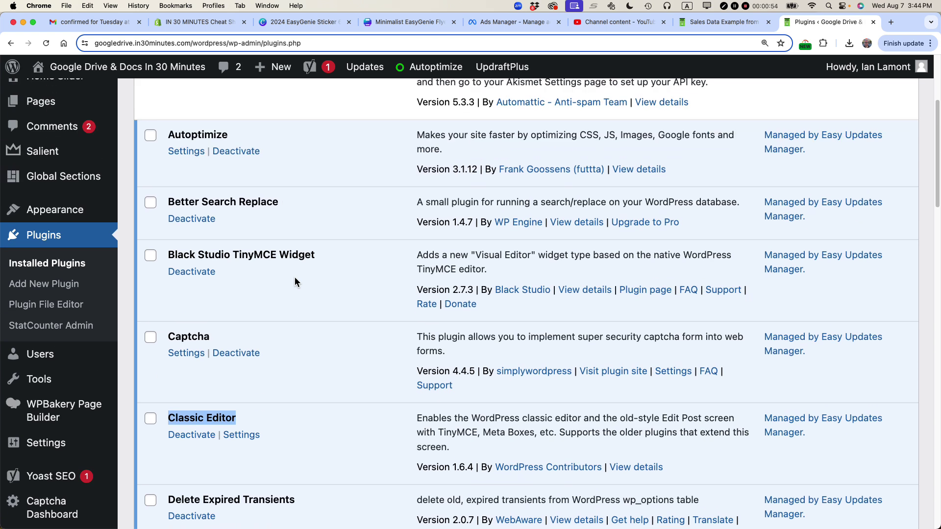
scroll(295, 282, "up", 3)
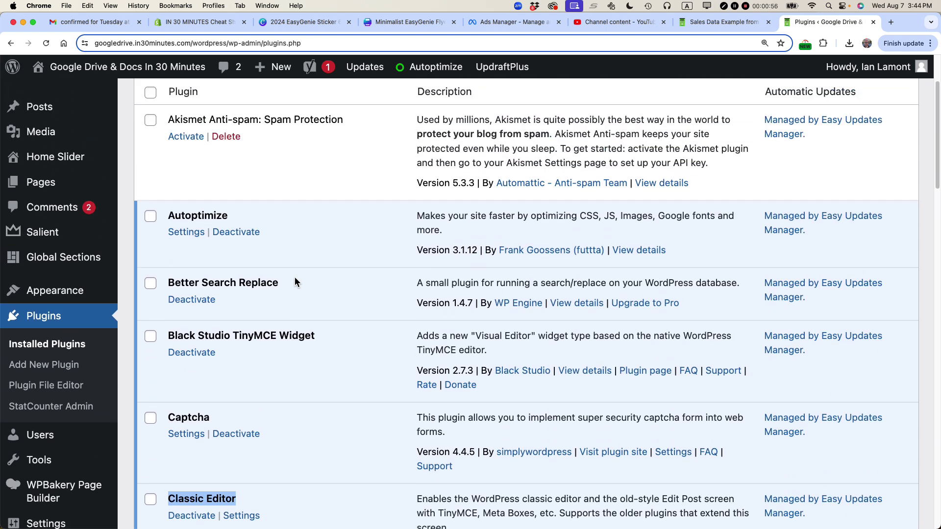
Step: Switch to Google Sheets, open the "removal order list 010824" spreadsheet and freeze its first row
key("super+grave")
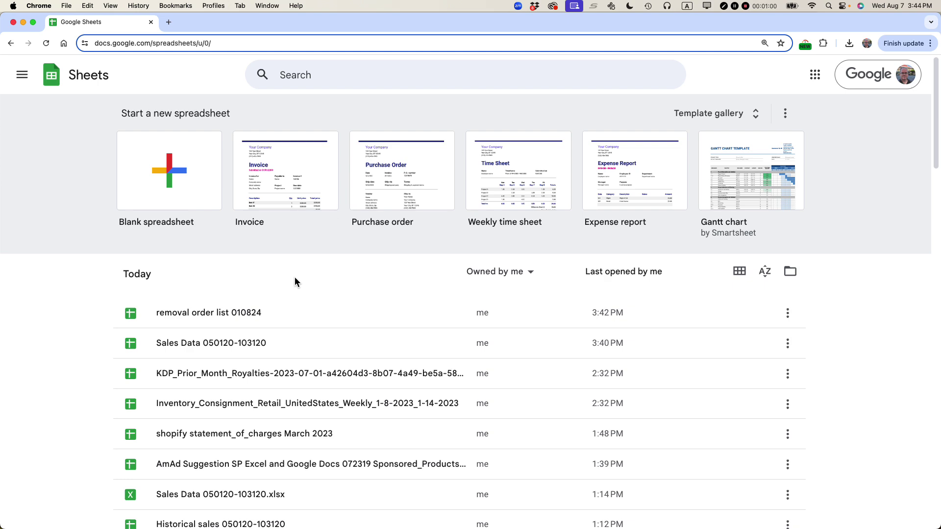
left_click(200, 314)
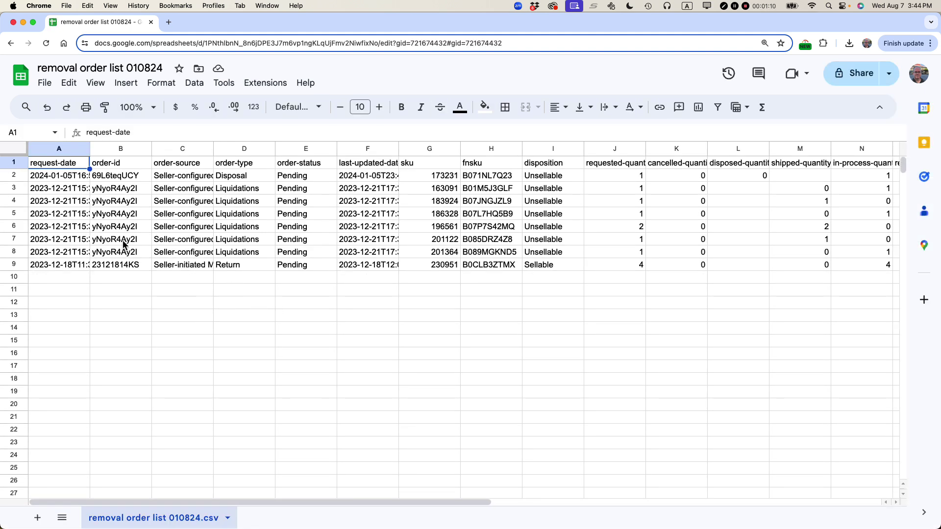
left_click(13, 162)
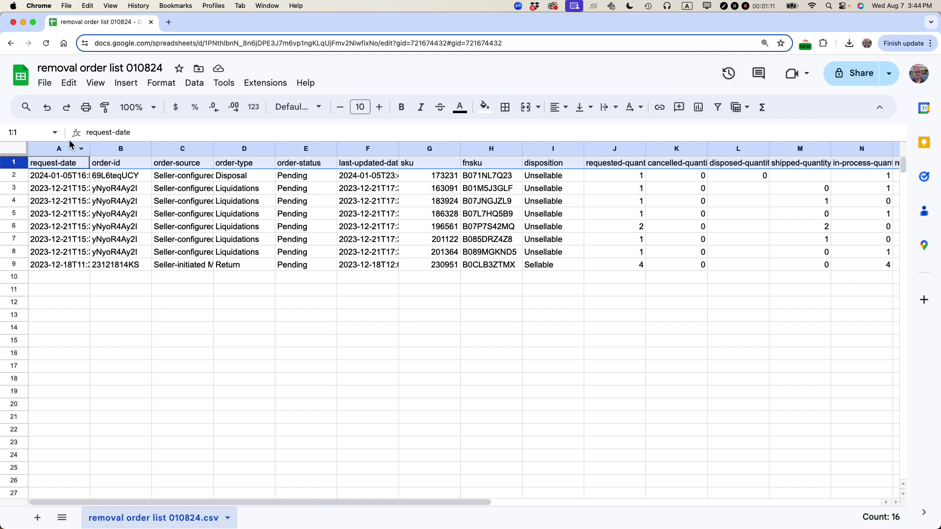
left_click(95, 85)
mouse_move(116, 126)
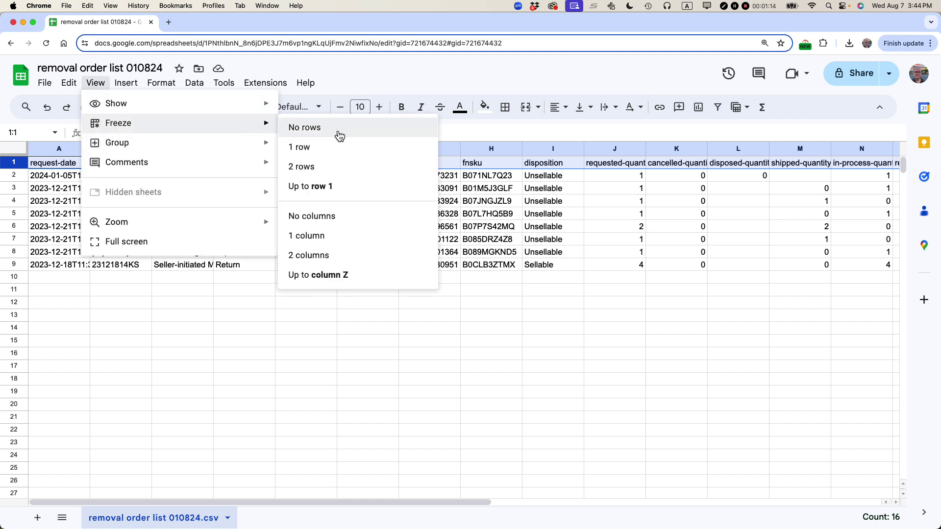
left_click(326, 146)
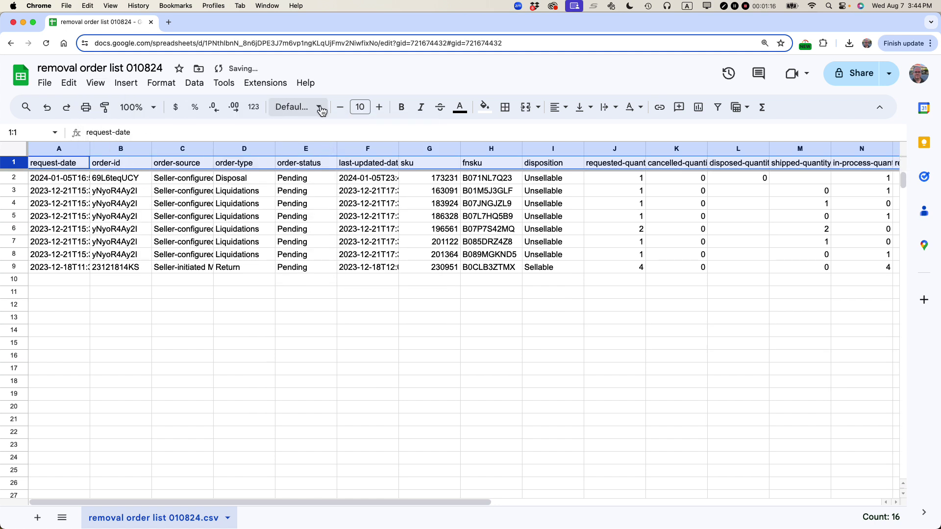
Step: Increase the header row's font size to 15
left_click(380, 107)
left_click(380, 107)
left_click(380, 106)
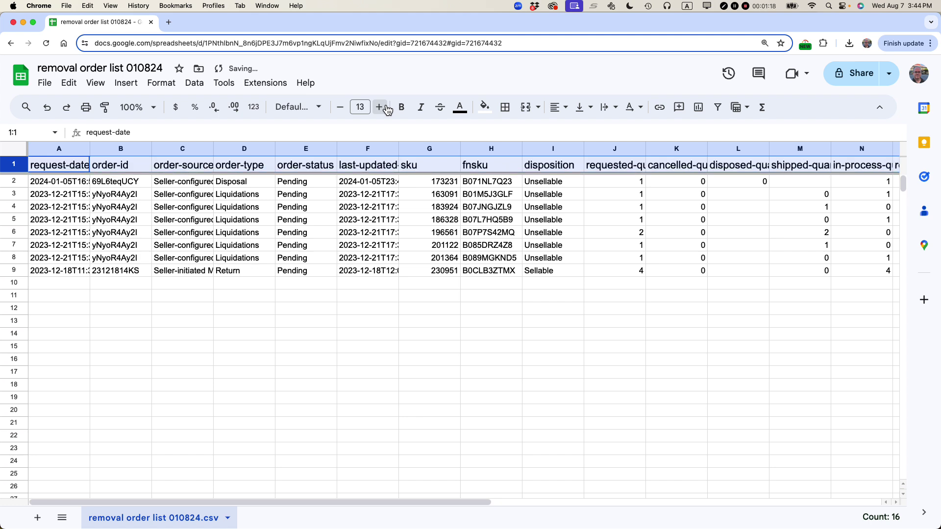
left_click(380, 107)
left_click(380, 107)
Step: Give the header row an orange fill and white text
left_click(484, 107)
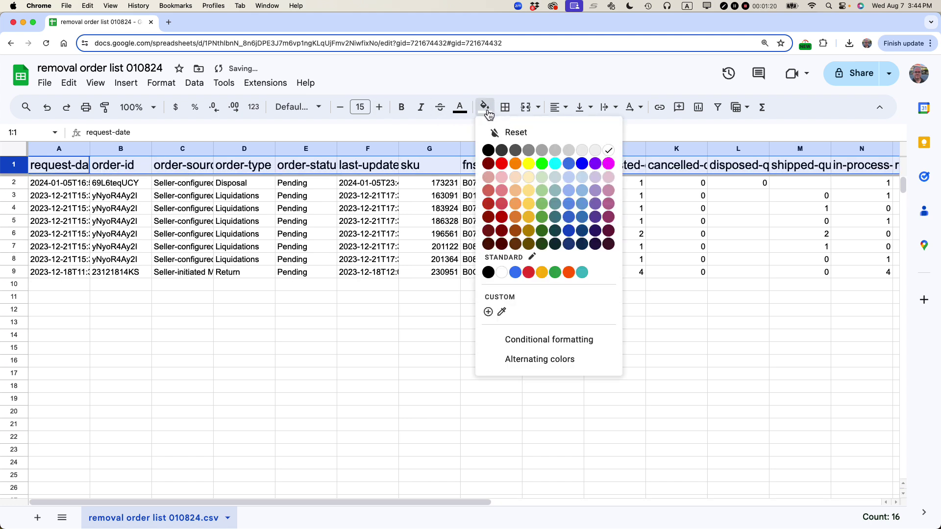
left_click(515, 163)
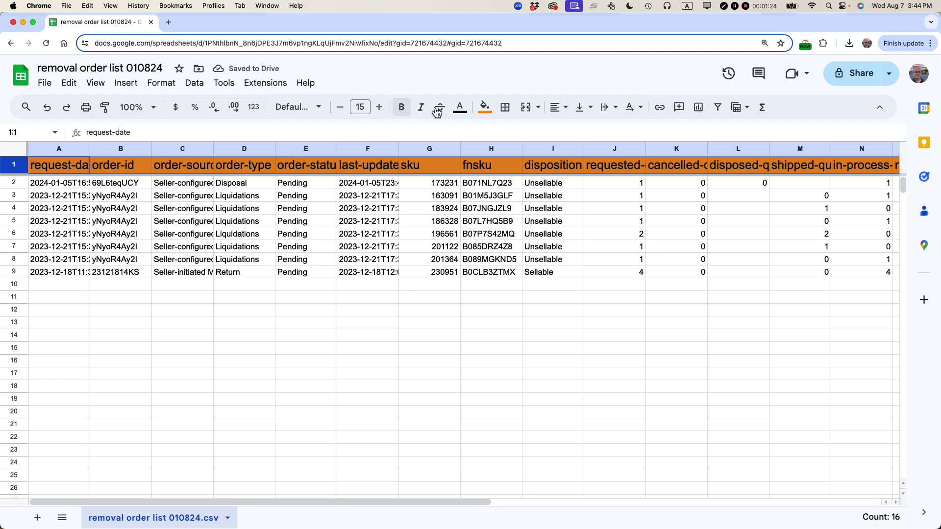
left_click(461, 111)
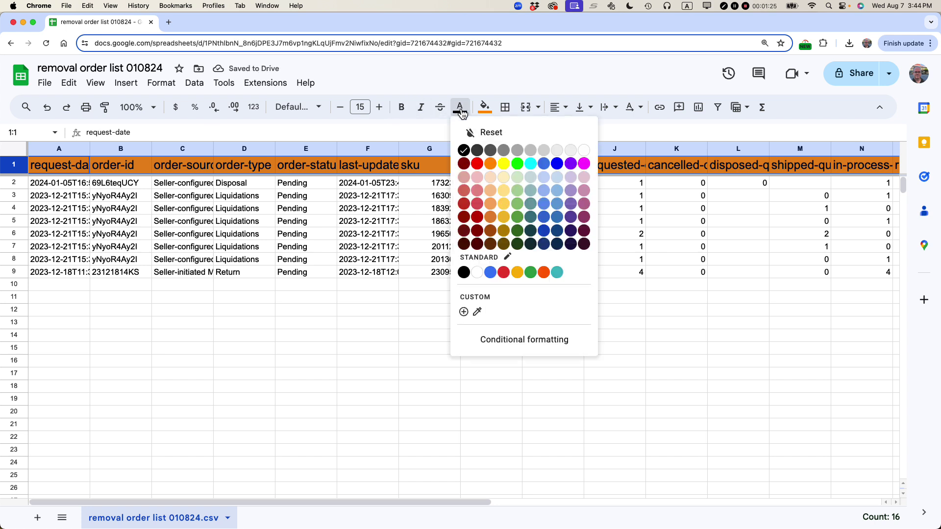
left_click(584, 150)
left_click(395, 301)
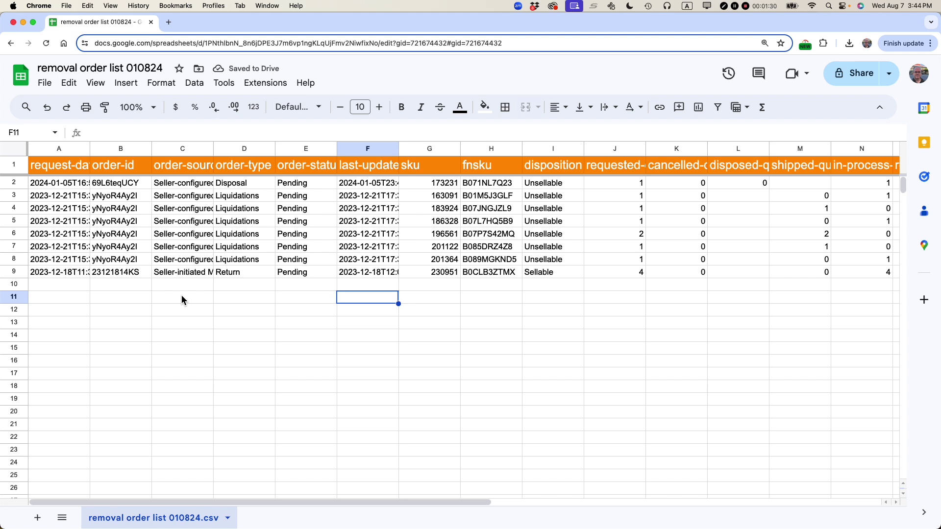
Step: Publish the entire document to the web in embed format and copy the generated iframe code
left_click(45, 82)
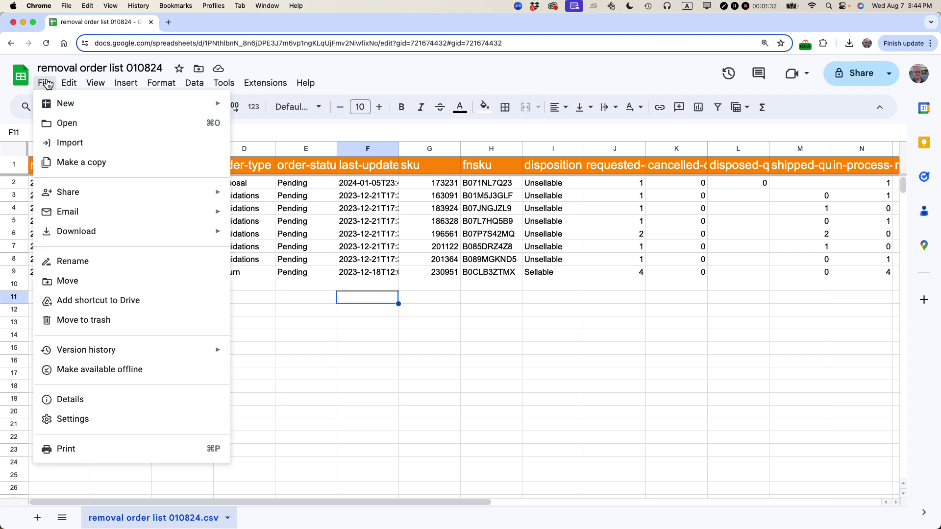
mouse_move(70, 195)
left_click(304, 216)
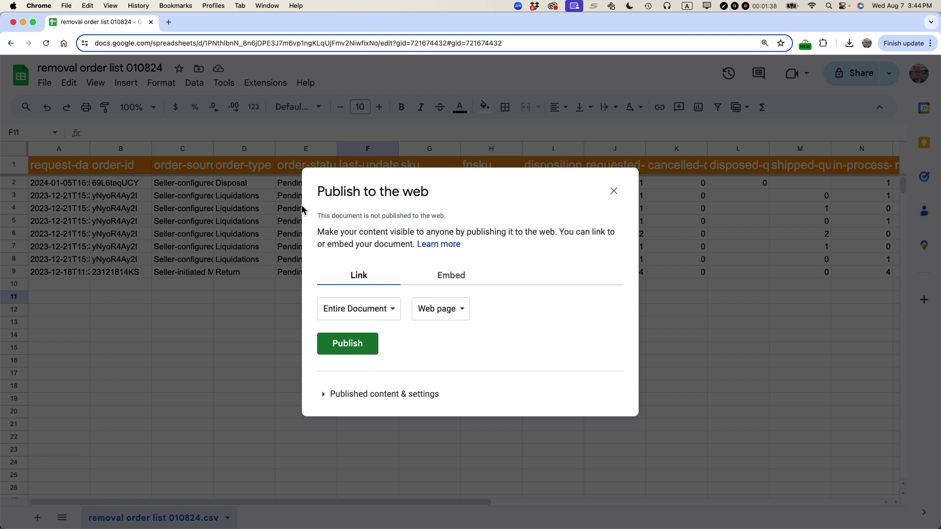
left_click(325, 399)
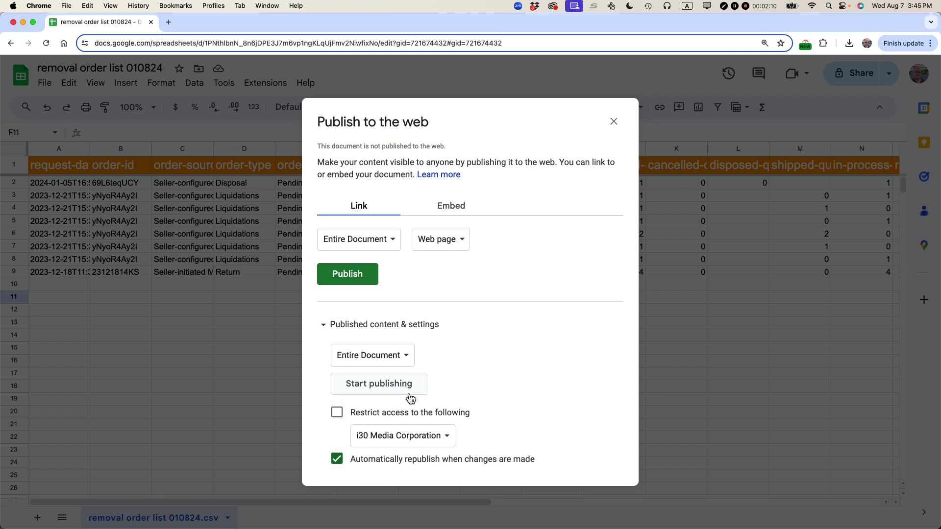
left_click(457, 214)
left_click(458, 212)
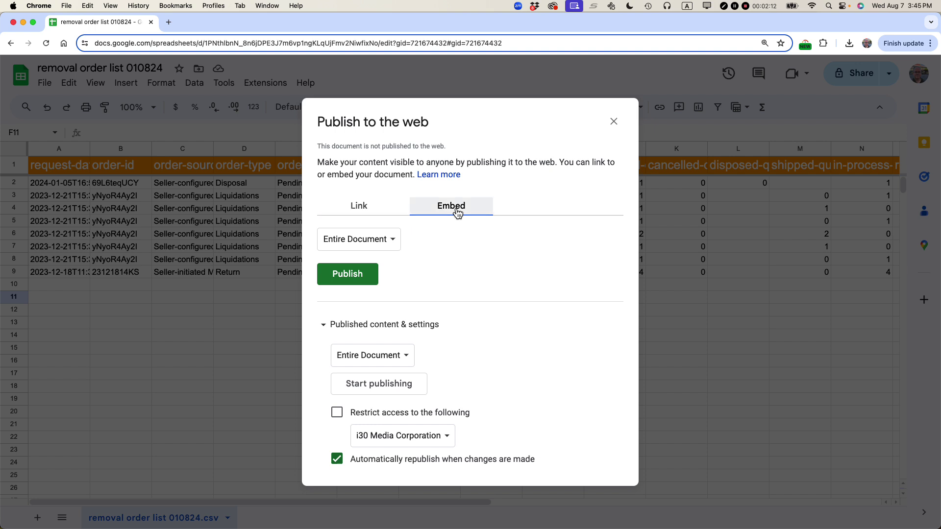
left_click(355, 280)
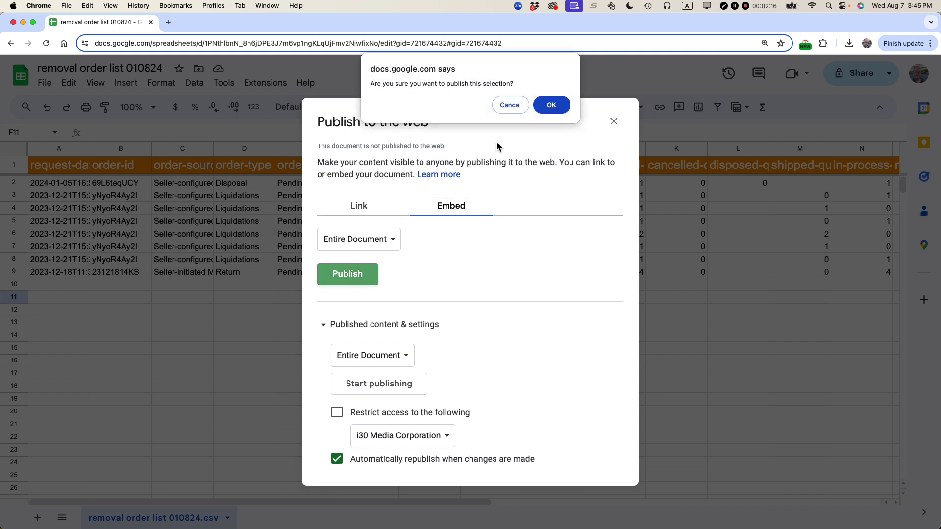
left_click(552, 107)
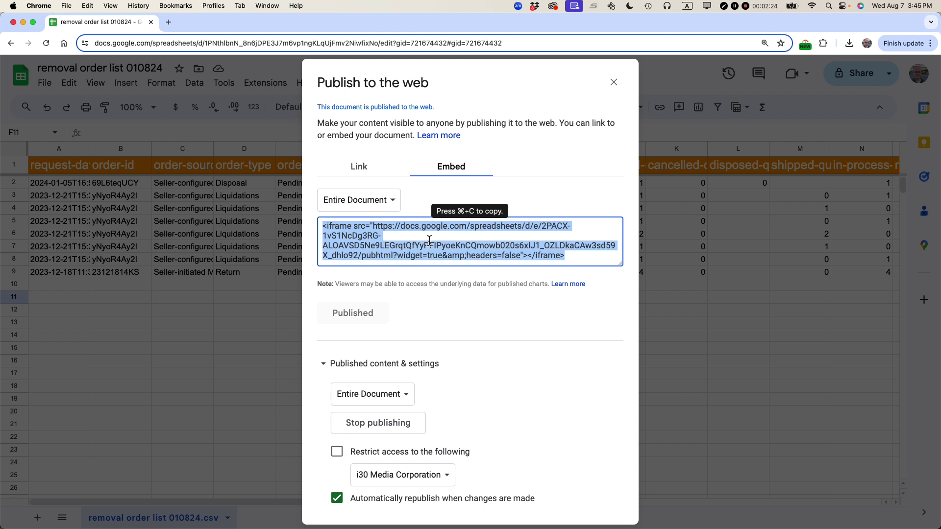
right_click(392, 254)
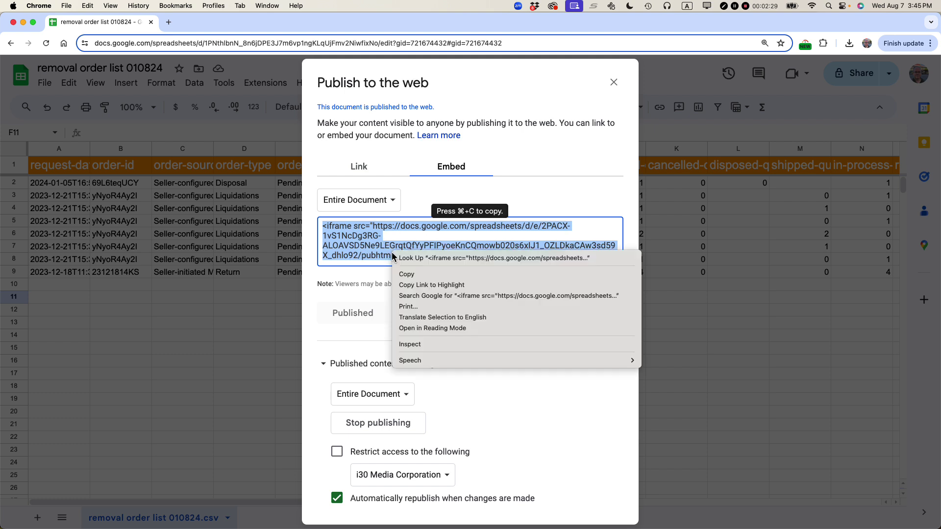
left_click(408, 275)
Step: Switch back to WordPress and create a new post titled "Example of a removal order"
key("super+grave")
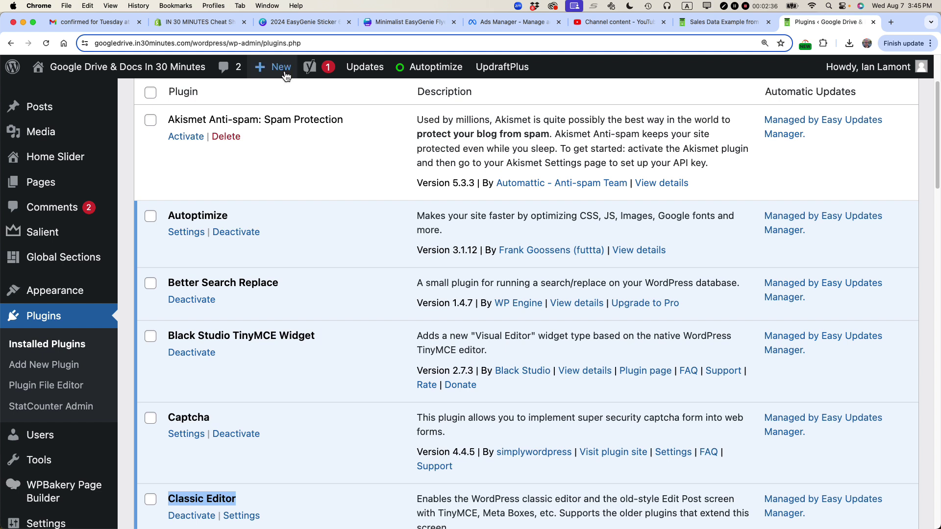
mouse_move(285, 76)
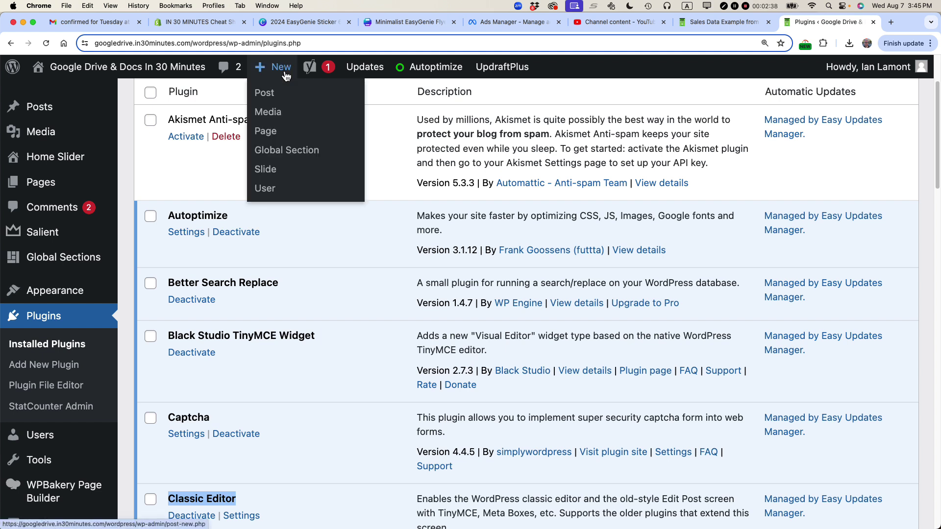
left_click(270, 97)
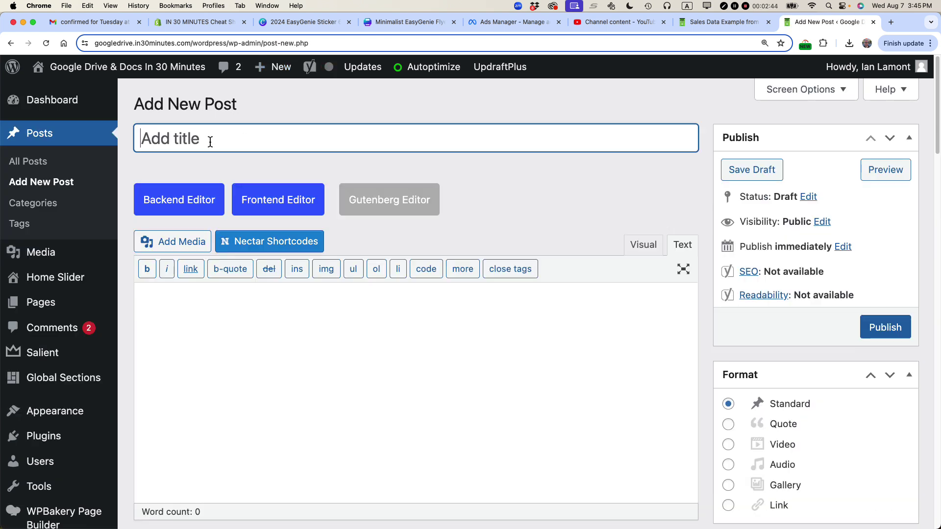
type("Example of a")
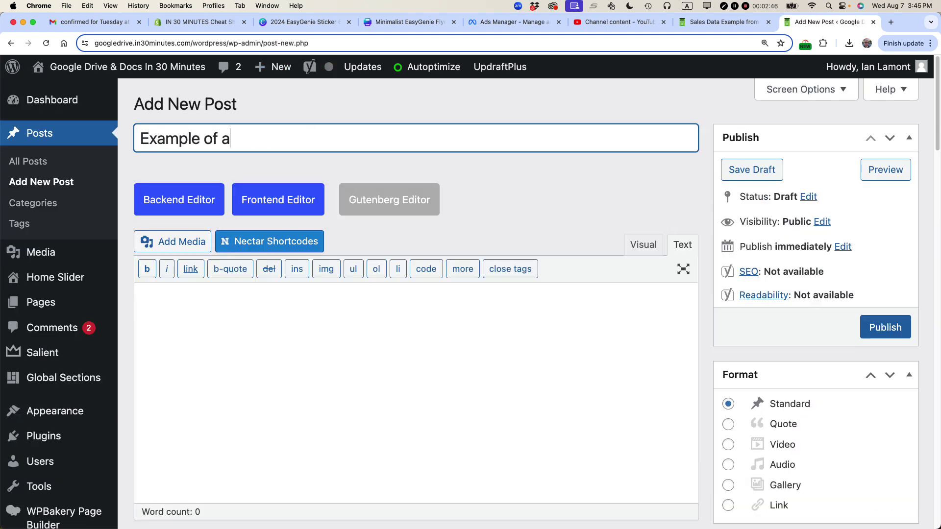
type(" removal order")
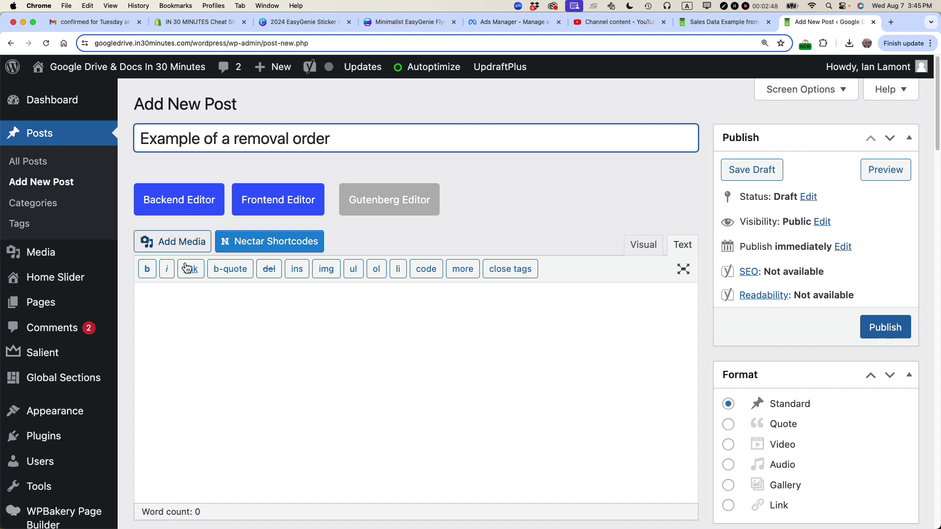
Step: Enter "Here is a spreadsheet from last month:" as the post's body text and switch the editor to Visual mode
left_click(177, 319)
type("Here is a")
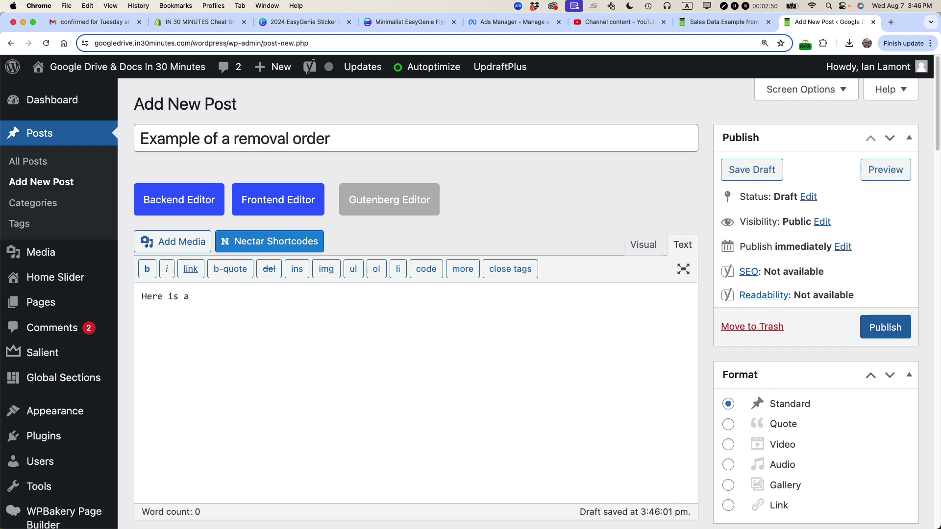
type(" spreadsh")
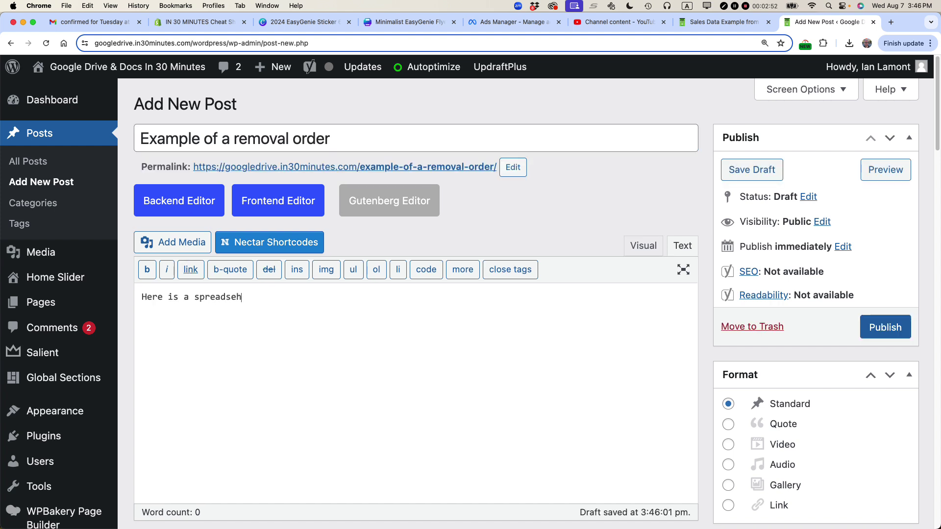
key("BackSpace")
type("heet from last month:")
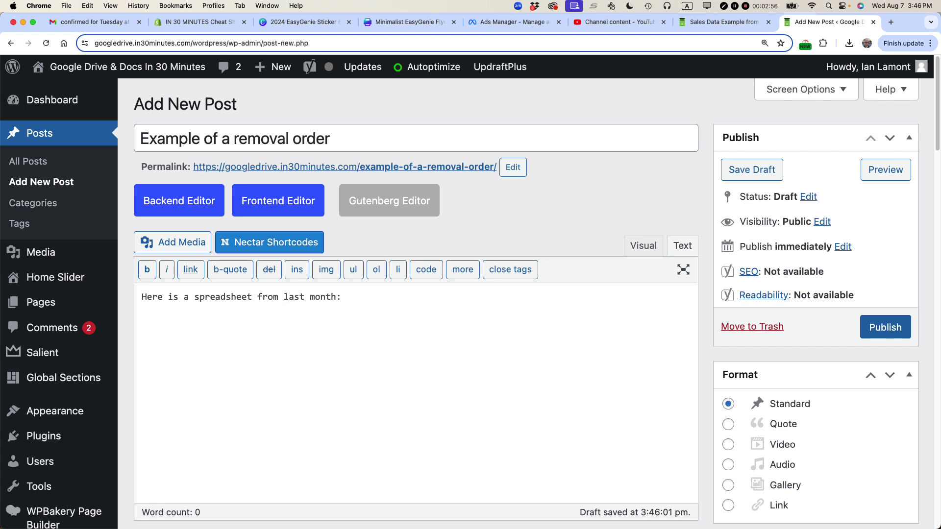
left_click(642, 242)
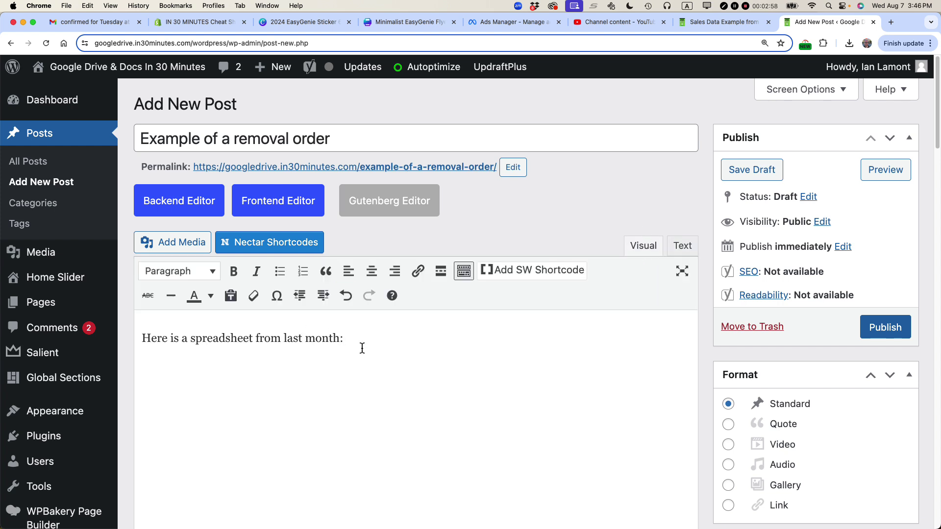
Step: Add a line below the sentence, switch the post editor to Text mode, and delete the stray "&nbsp;" code
key("Return")
left_click(686, 250)
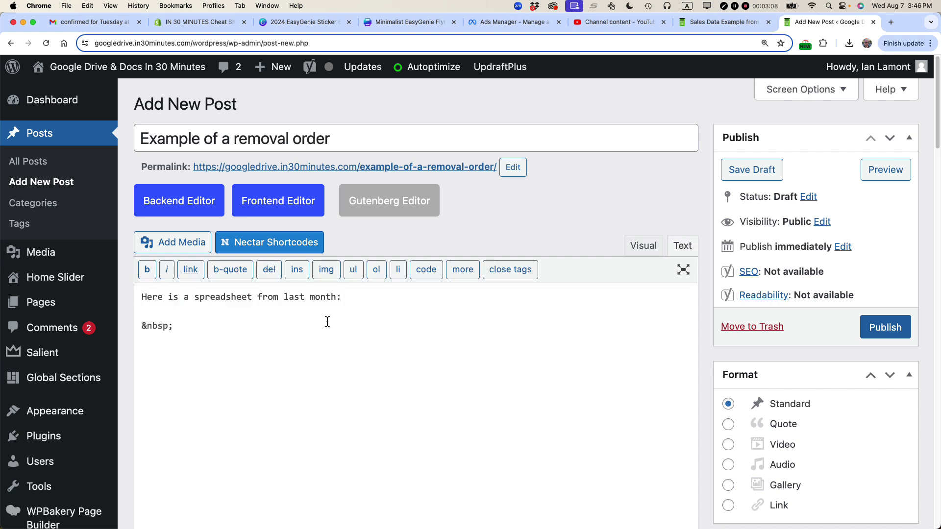
left_click_drag(176, 326, 116, 325)
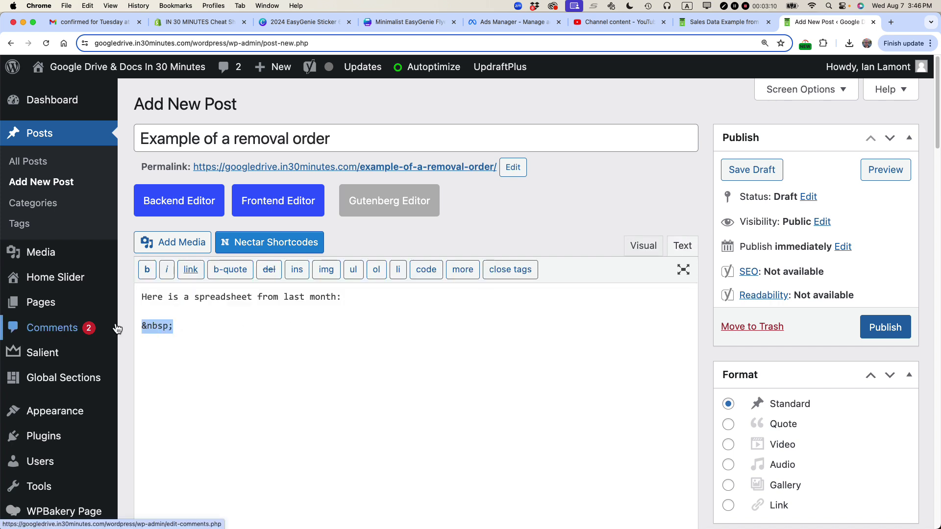
key("BackSpace")
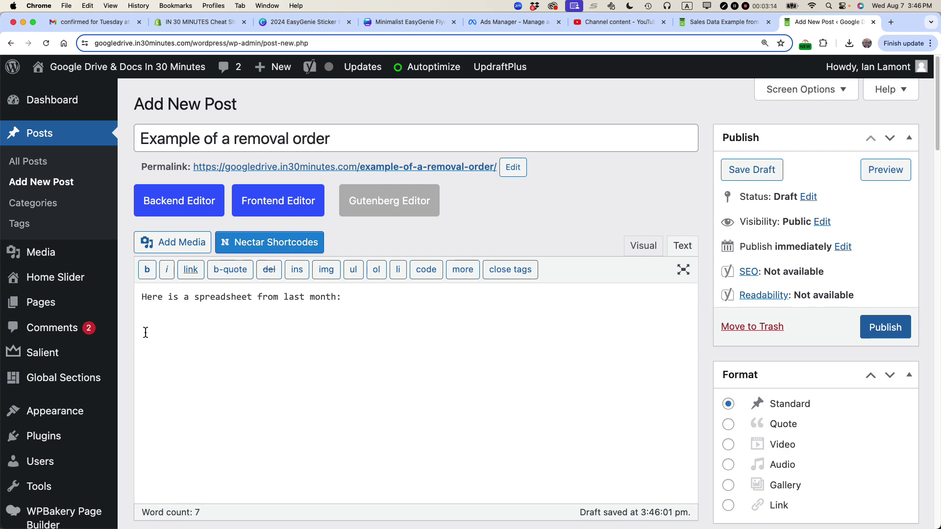
Step: Paste the spreadsheet's iframe embed code below the sentence, separated from it by a blank line
key("super+grave")
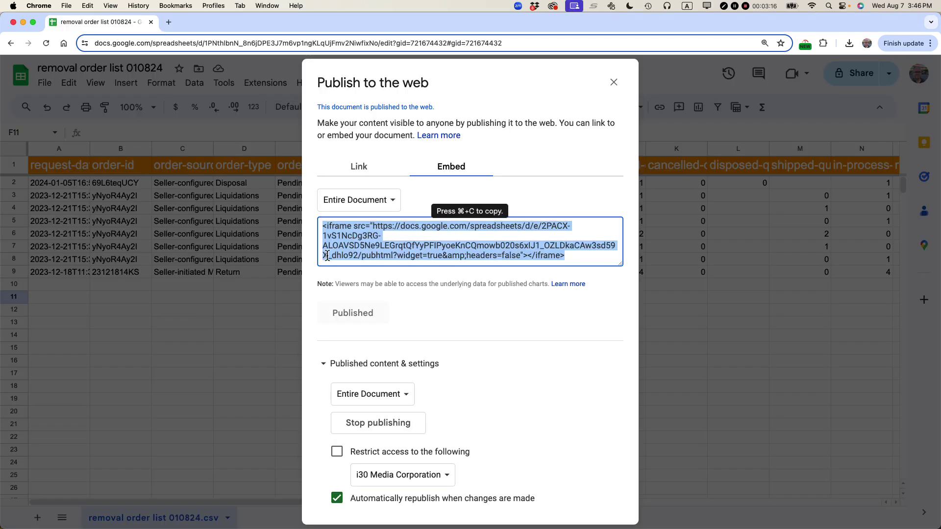
key("super+grave")
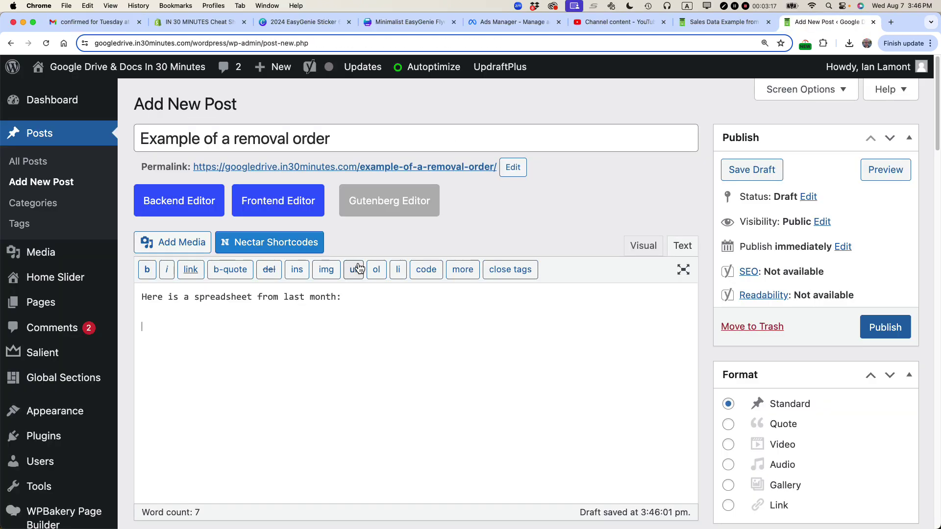
right_click(139, 330)
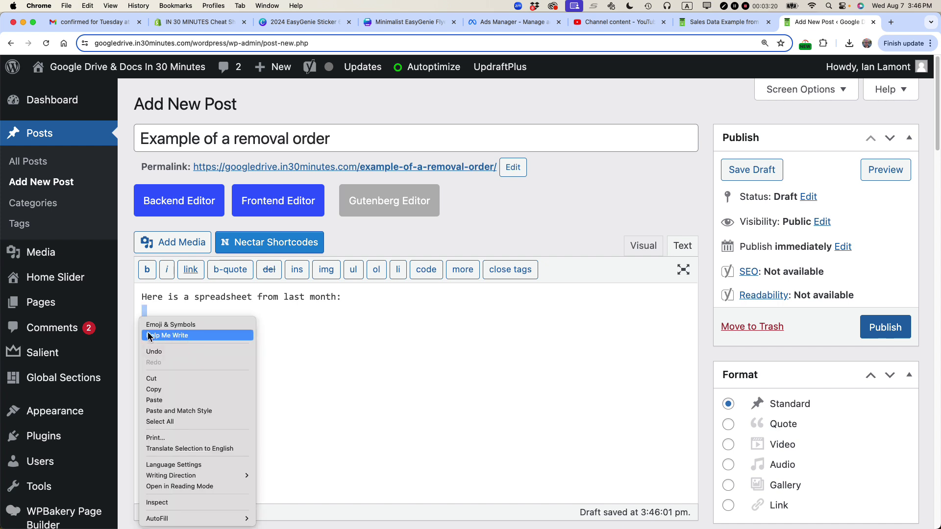
left_click(153, 400)
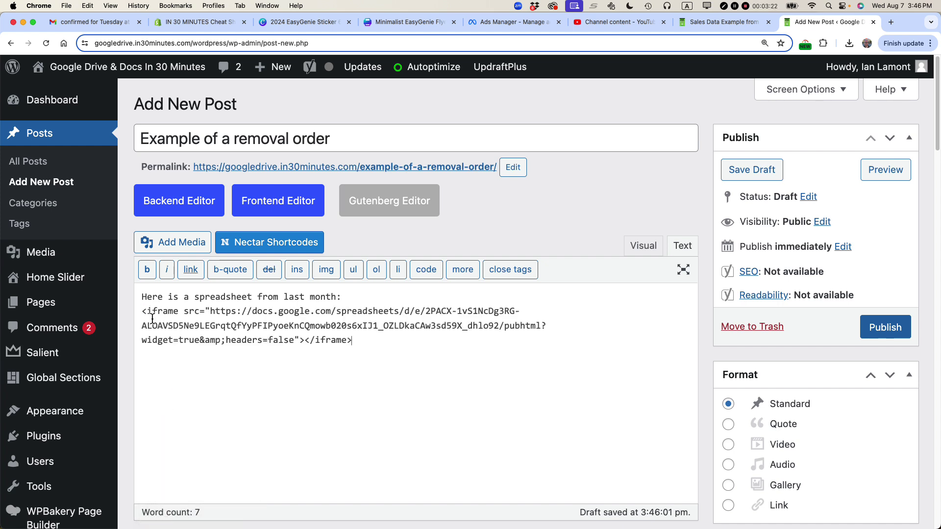
left_click(141, 314)
key("Return")
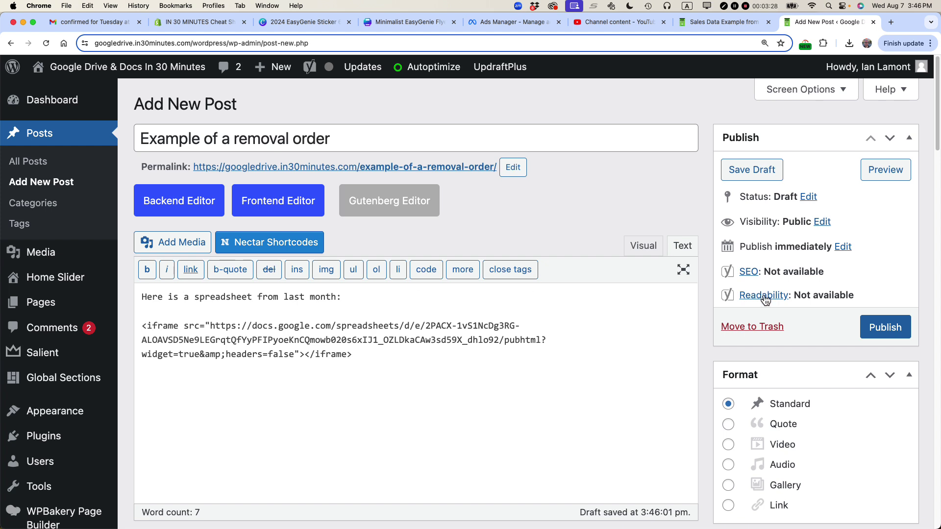
Step: Publish the post and view it live, checking the embedded spreadsheet across its columns
left_click(881, 324)
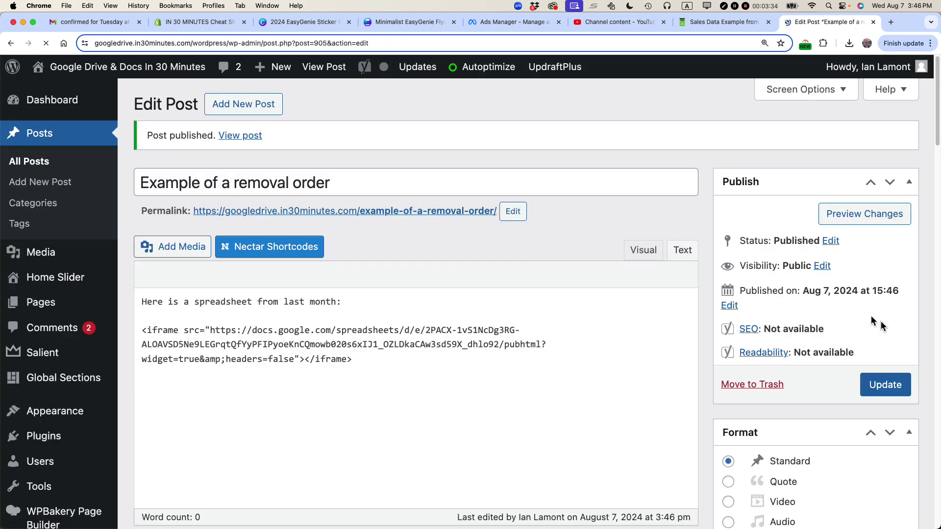
left_click(236, 141)
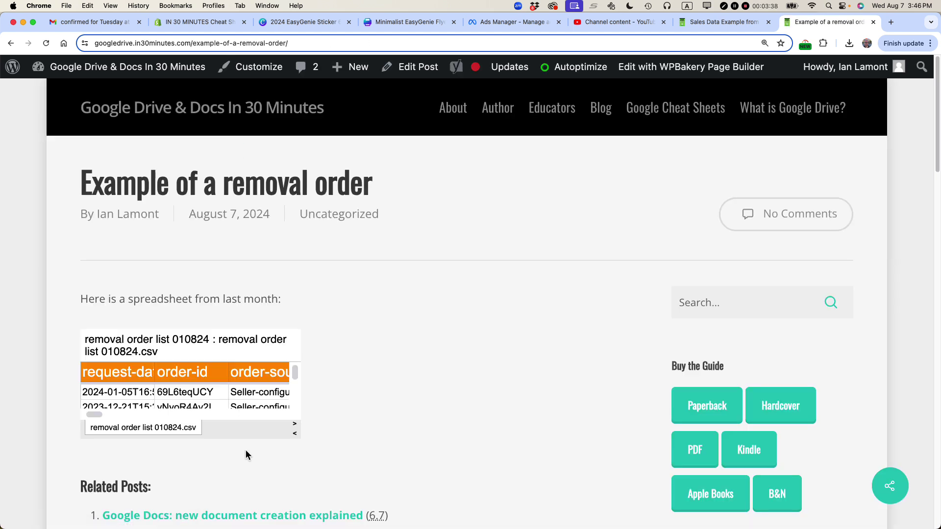
scroll(104, 412, "right", 10)
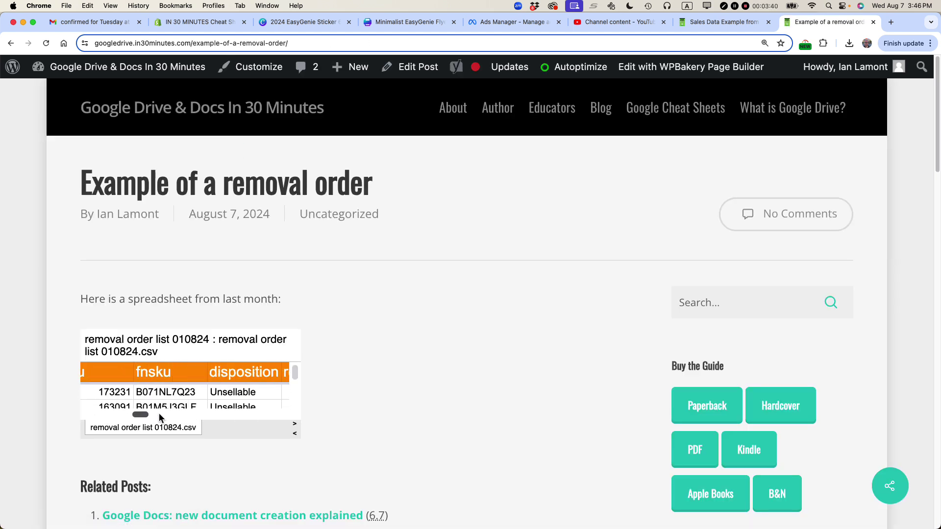
scroll(163, 413, "left", 10)
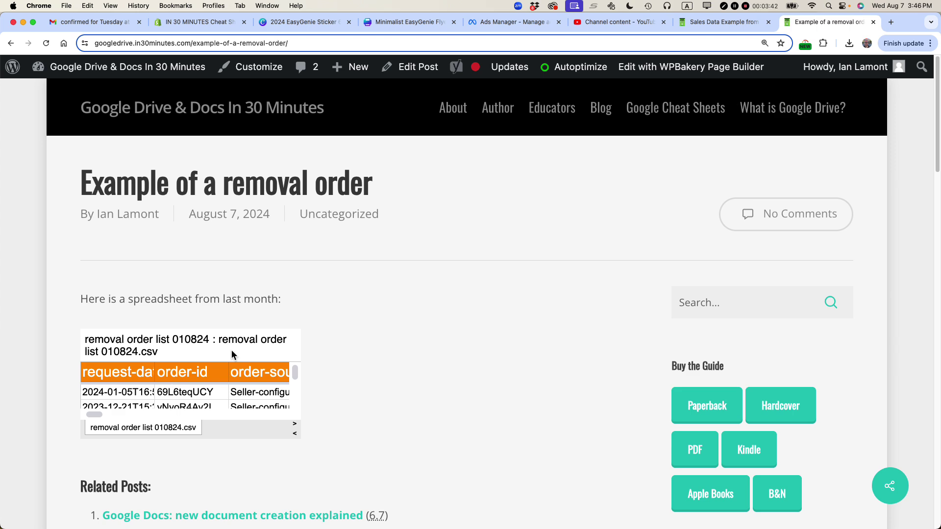
Step: Reopen the post for editing and add width=800 height=600 to the iframe tag before the src attribute
left_click(415, 72)
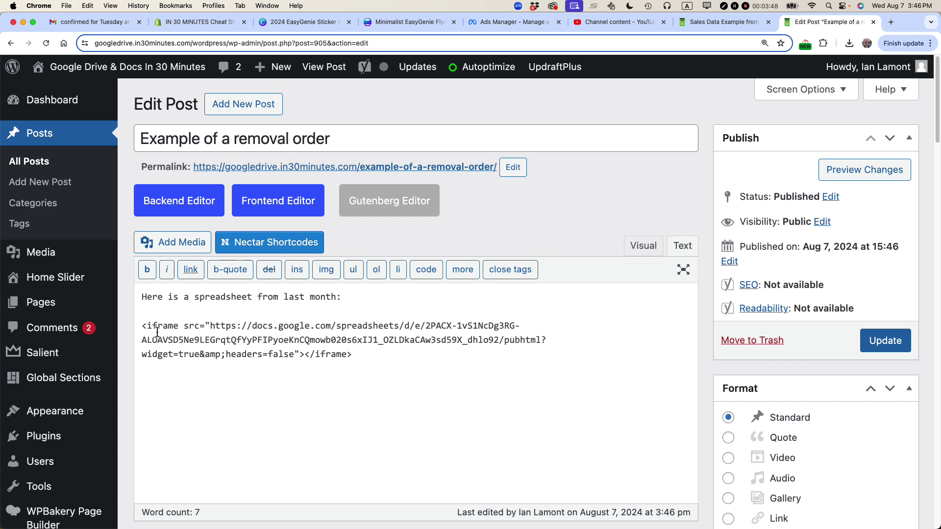
left_click(183, 330)
type("width=")
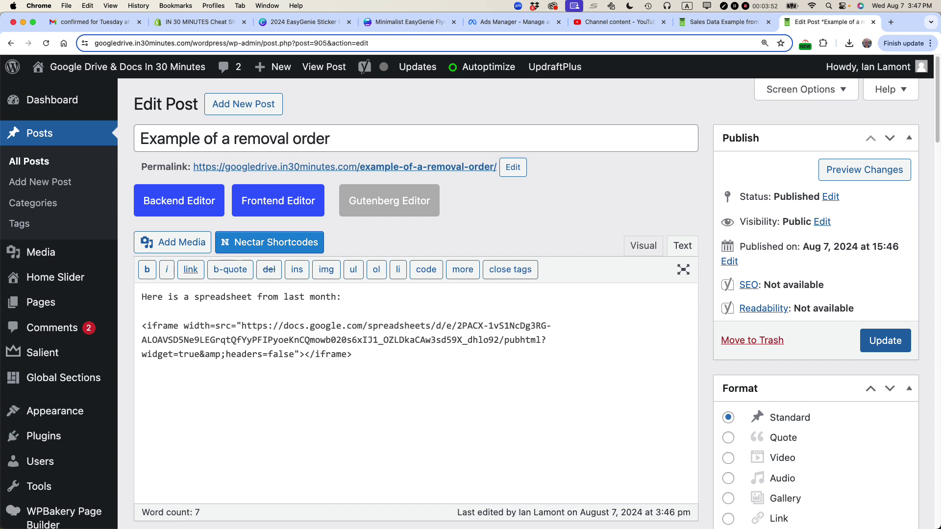
type("800 ")
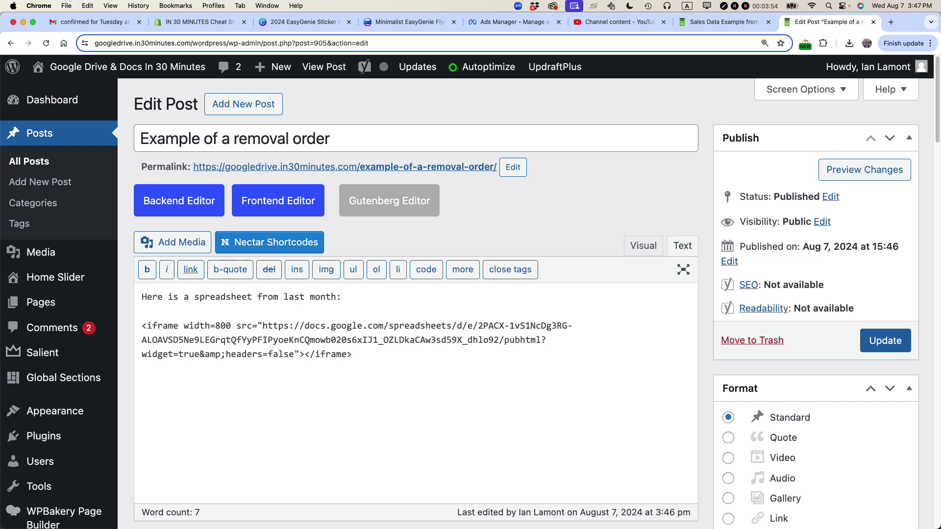
type("height=")
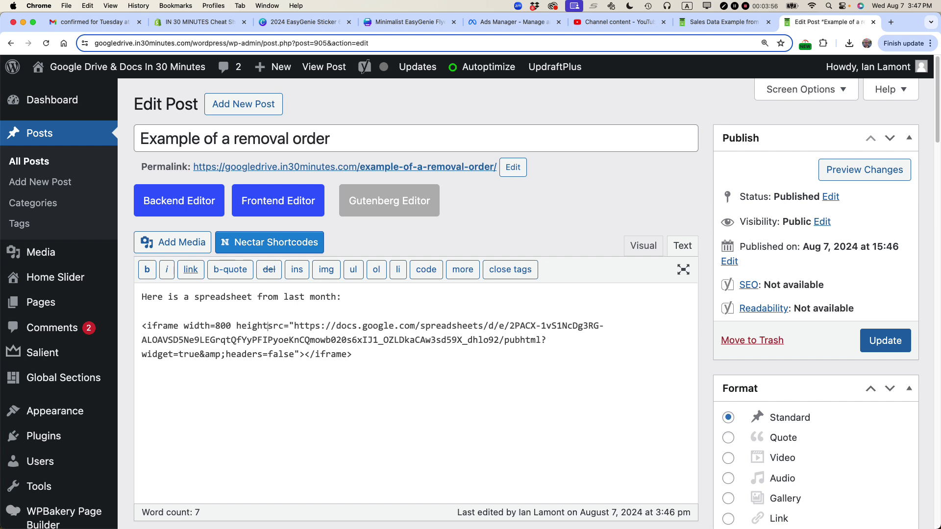
type("120")
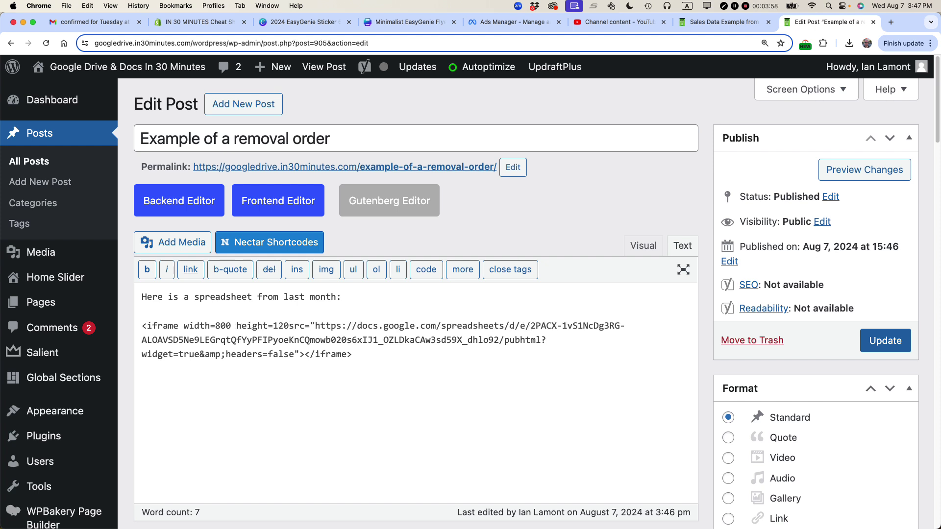
key("BackSpace")
key("BackSpace")
type("600")
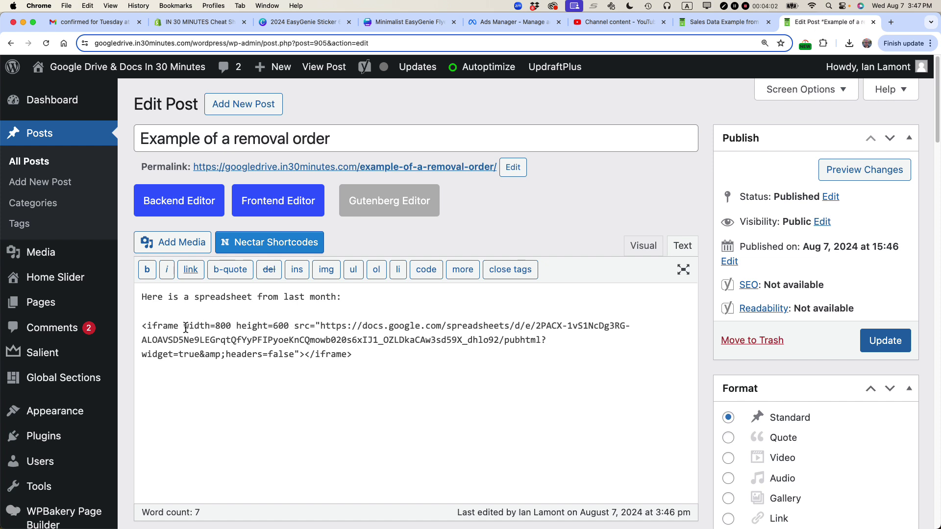
left_click_drag(184, 326, 295, 326)
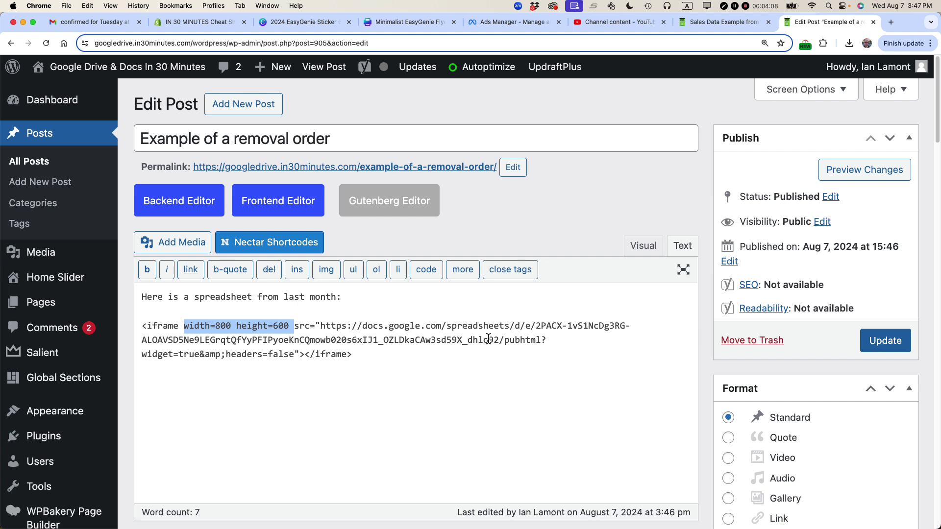
Step: Update the post and view it live to check the resized spreadsheet embed
left_click(878, 344)
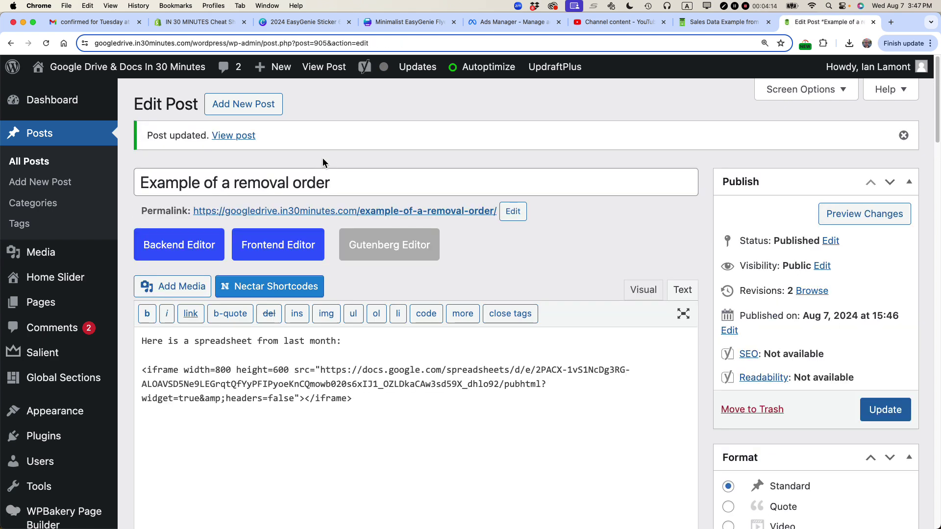
left_click(248, 143)
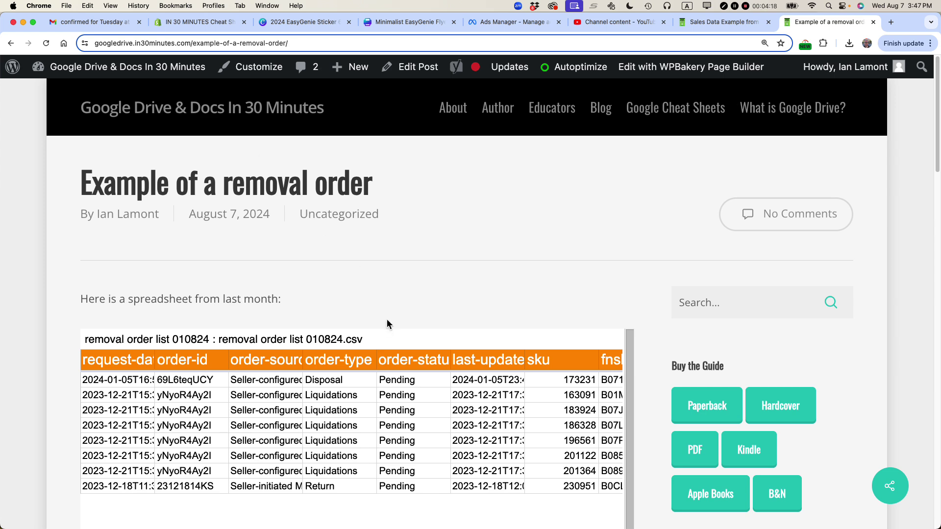
scroll(385, 325, "down", 5)
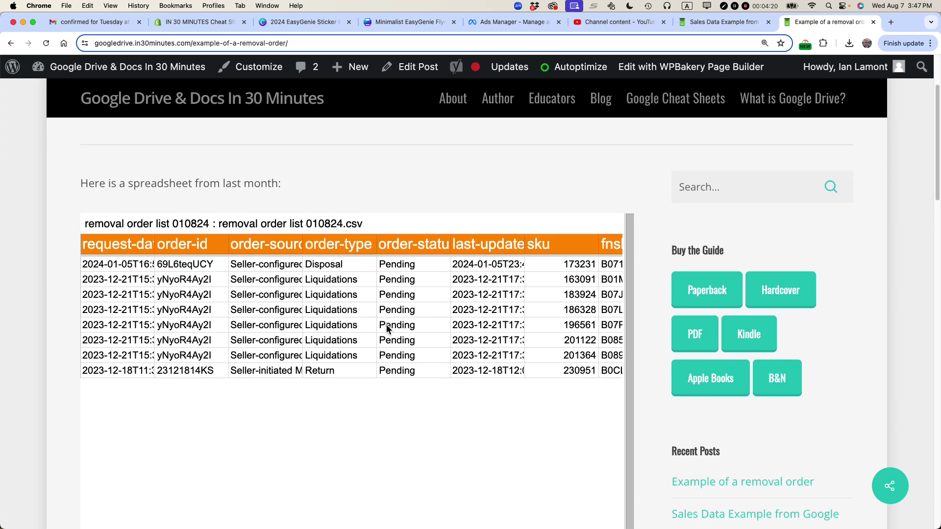
scroll(331, 292, "down", 1)
scroll(453, 165, "up", 5)
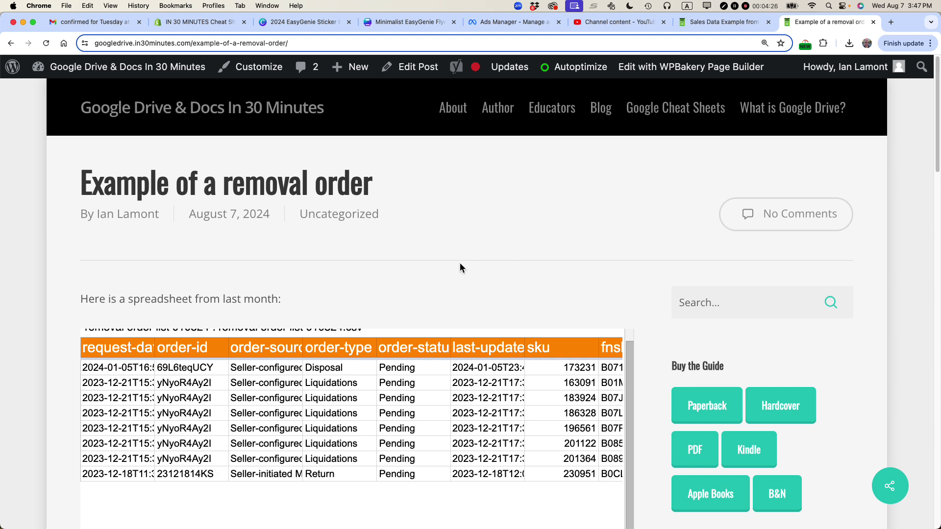
Step: Switch to the Google Sheets spreadsheet, close the publishing dialog, and hide columns C through E
key("super+grave")
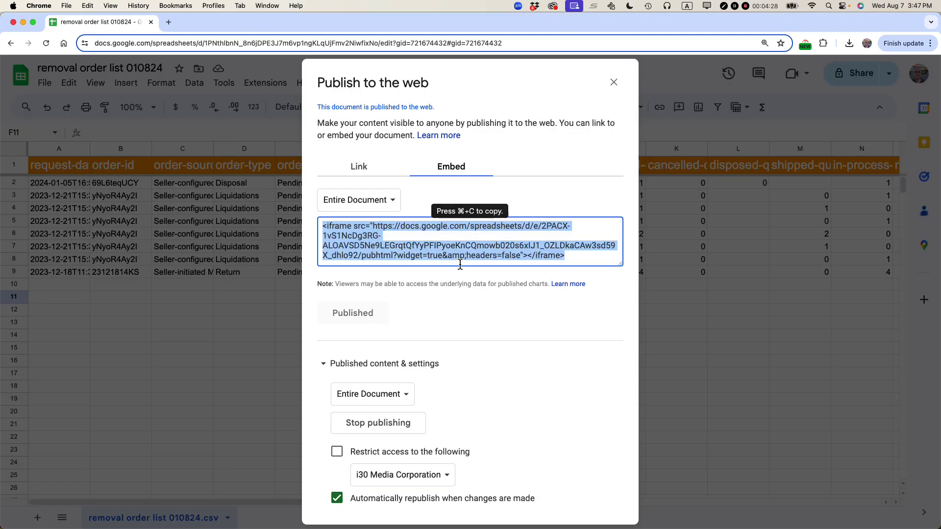
left_click(615, 85)
left_click(243, 273)
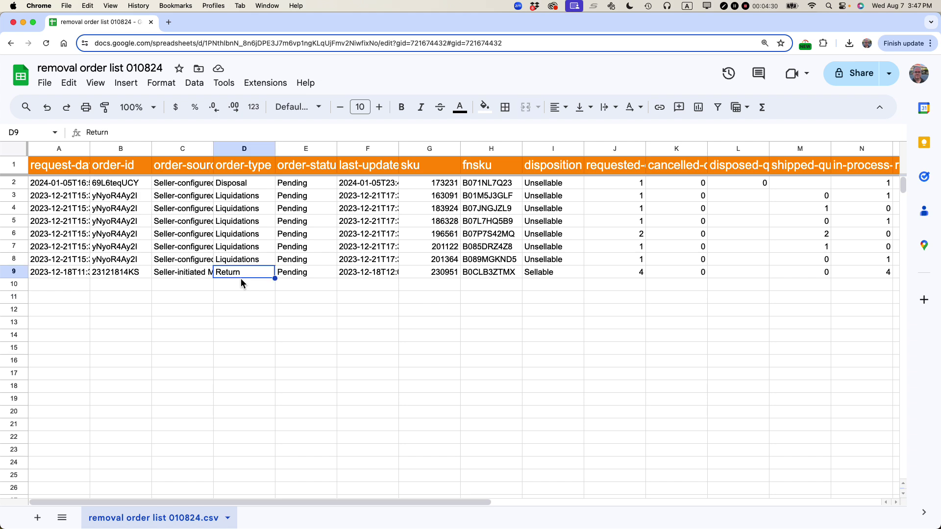
left_click(178, 149)
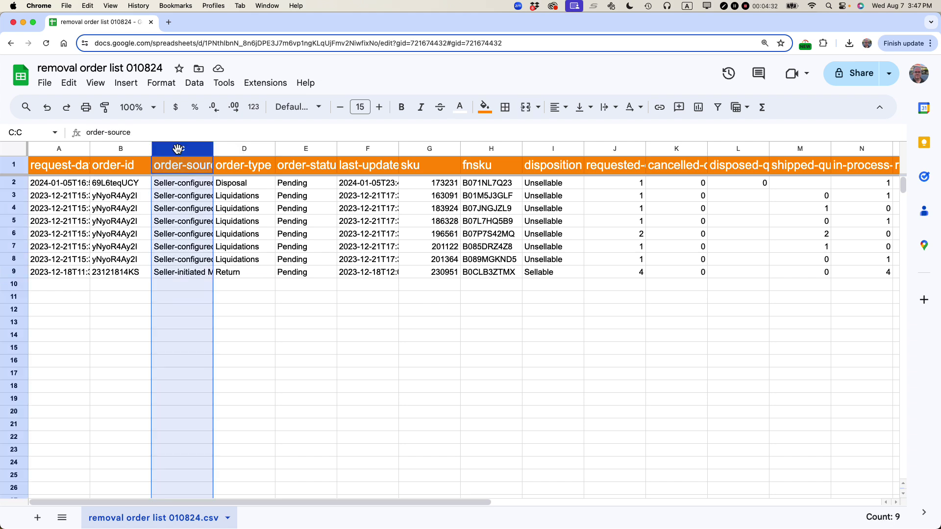
left_click_drag(178, 148, 306, 149)
right_click(173, 188)
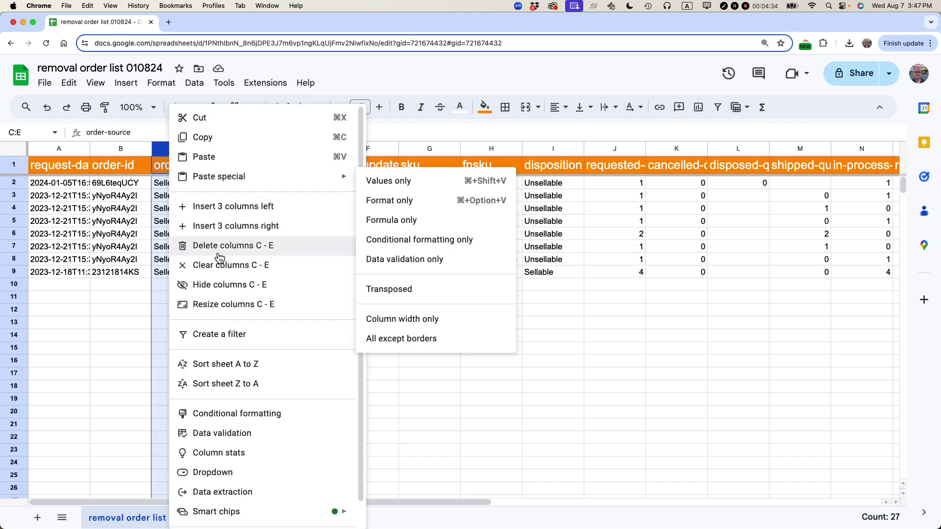
left_click(219, 284)
left_click(212, 284)
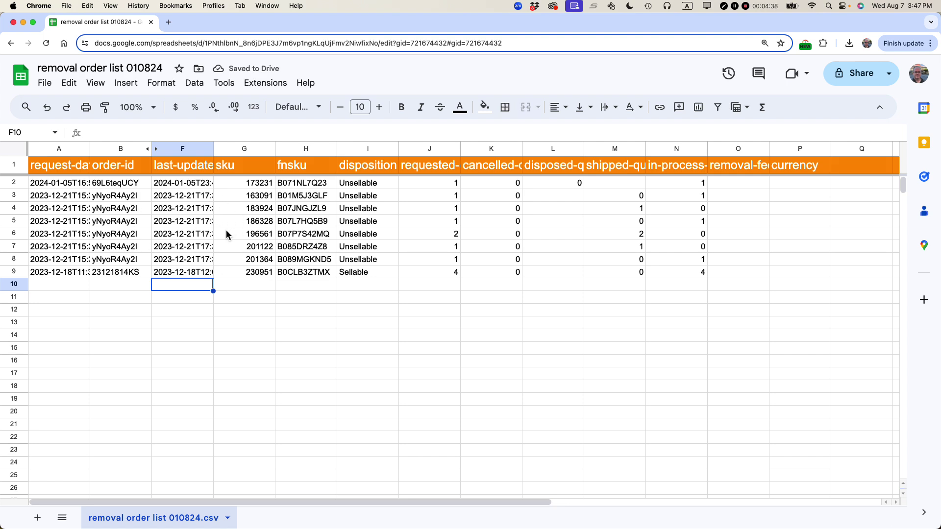
Step: Switch back to the live WordPress post to check the embedded spreadsheet
key("super+grave")
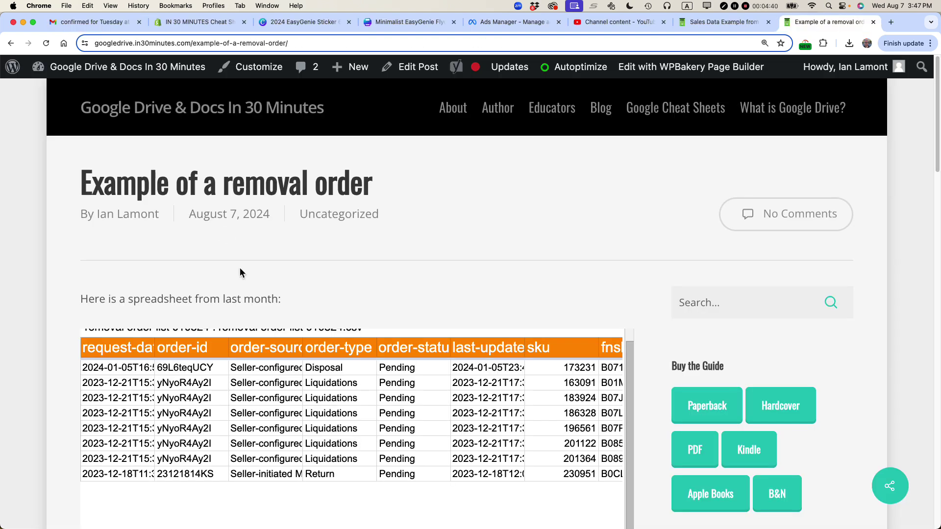